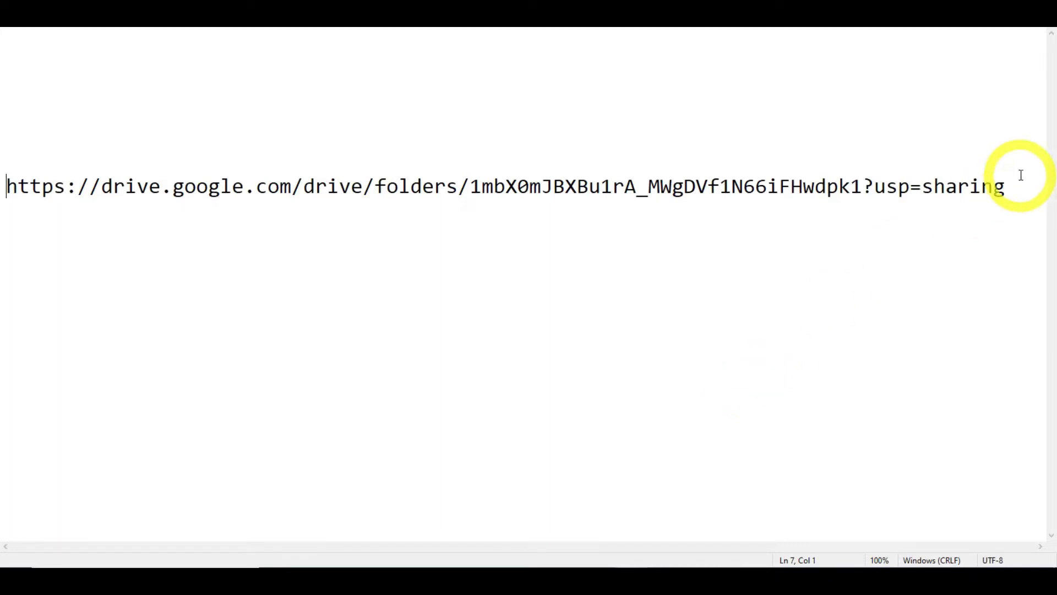
Copy the full Google Drive folder link from the text file and open it in Chrome.
{"action": "left_click_drag", "start_coordinate": [1009, 187], "coordinate": [238, 179]}
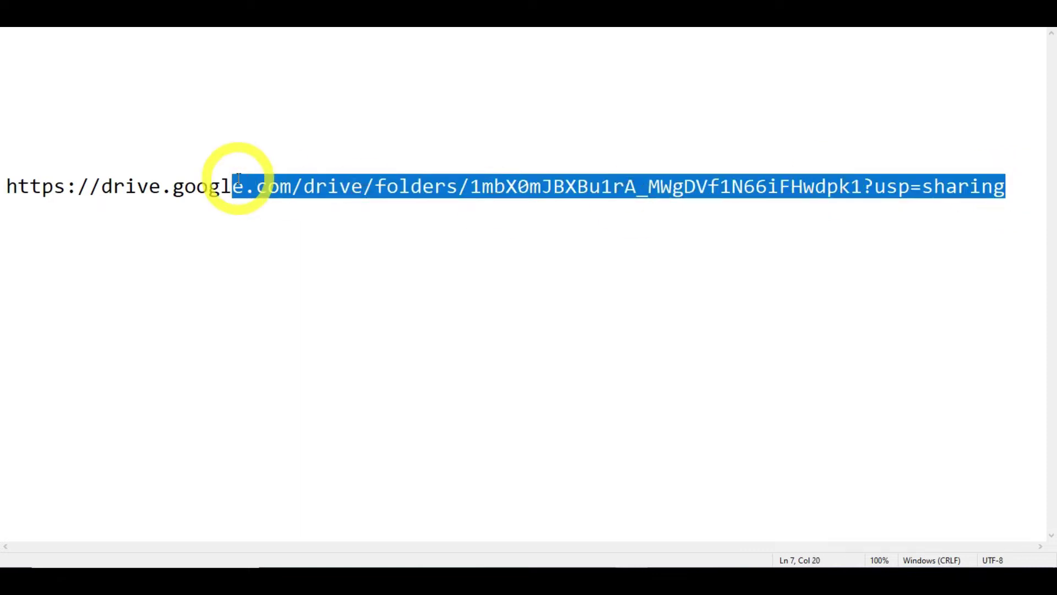
{"action": "key", "text": "shift+Home"}
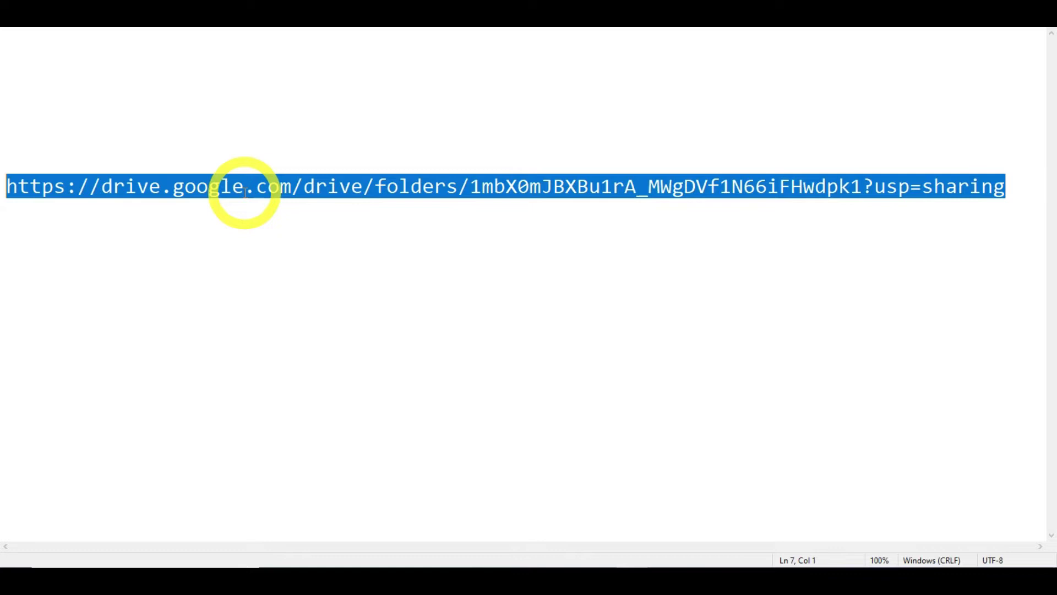
{"action": "key", "text": "ctrl+c"}
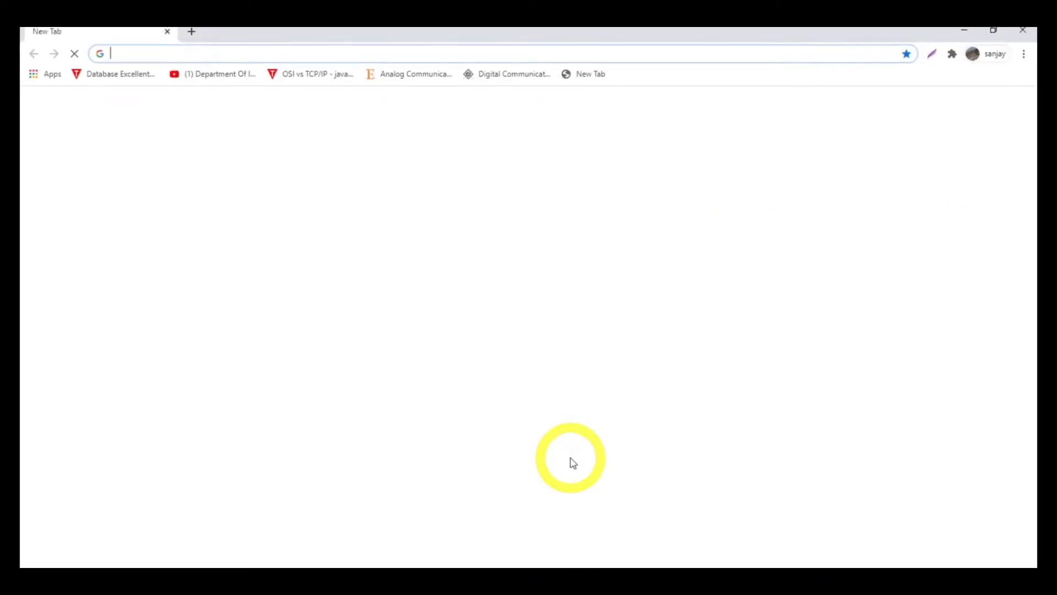
{"action": "left_click", "coordinate": [130, 57]}
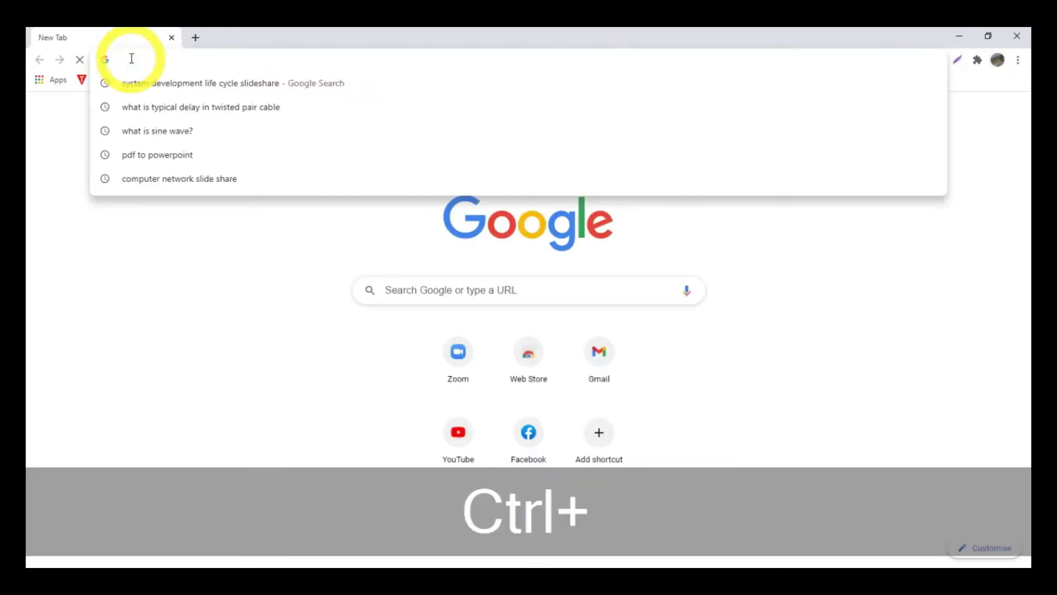
{"action": "key", "text": "ctrl+v"}
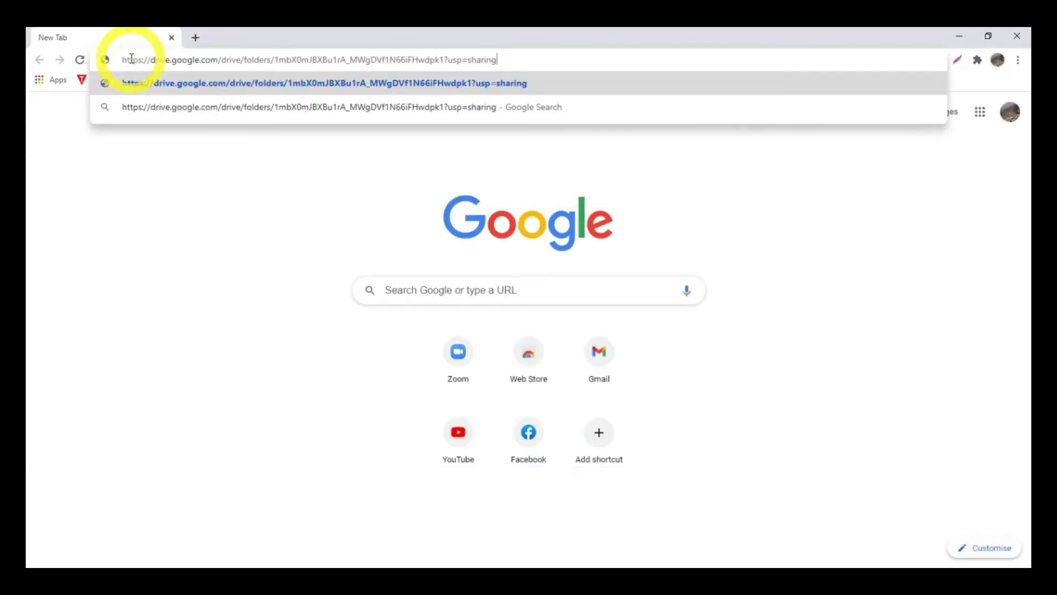
{"action": "key", "text": "Return"}
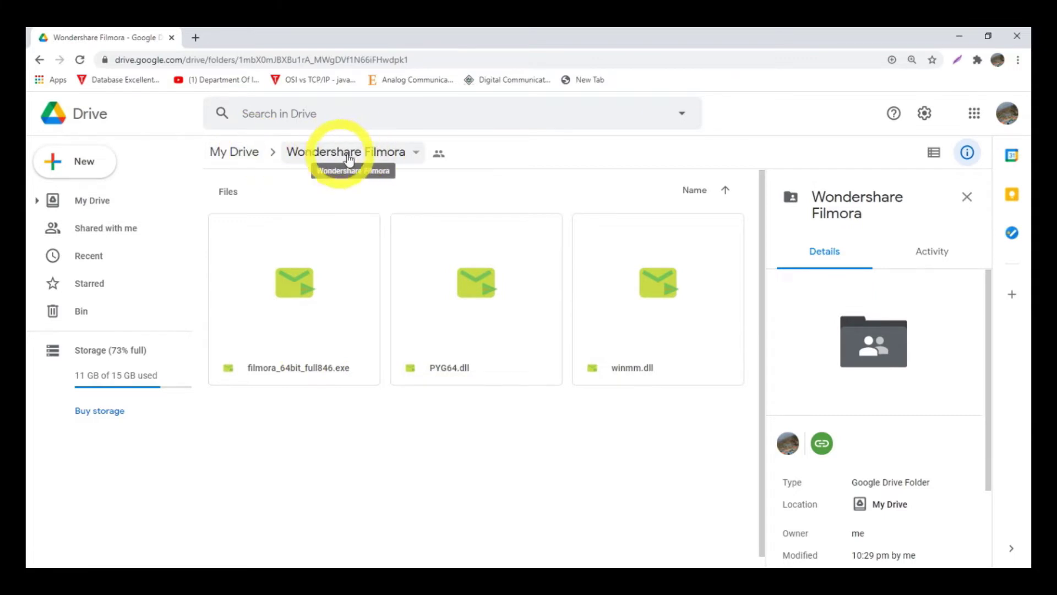
Go to My Drive and download the Wondershare Filmora folder.
{"action": "left_click", "coordinate": [234, 154]}
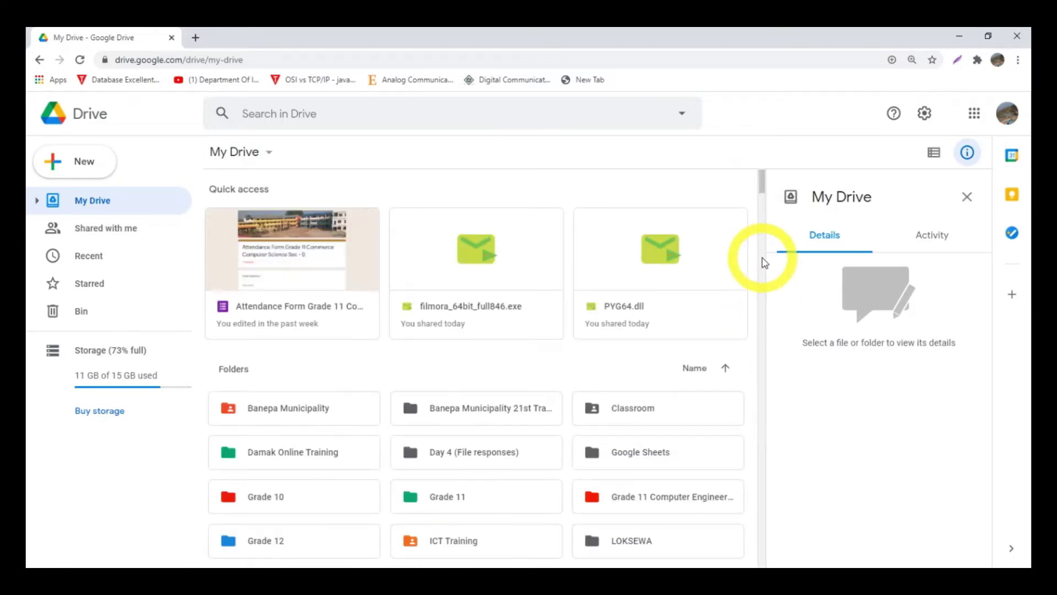
{"action": "scroll", "coordinate": [764, 263], "scroll_direction": "down", "scroll_amount": 10}
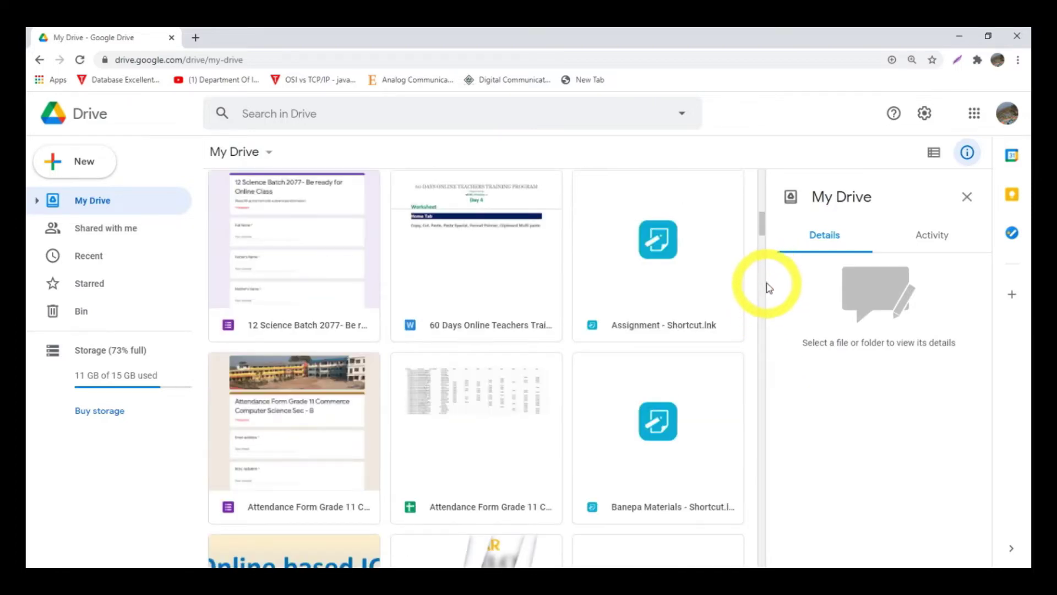
{"action": "left_click_drag", "start_coordinate": [762, 228], "coordinate": [762, 213]}
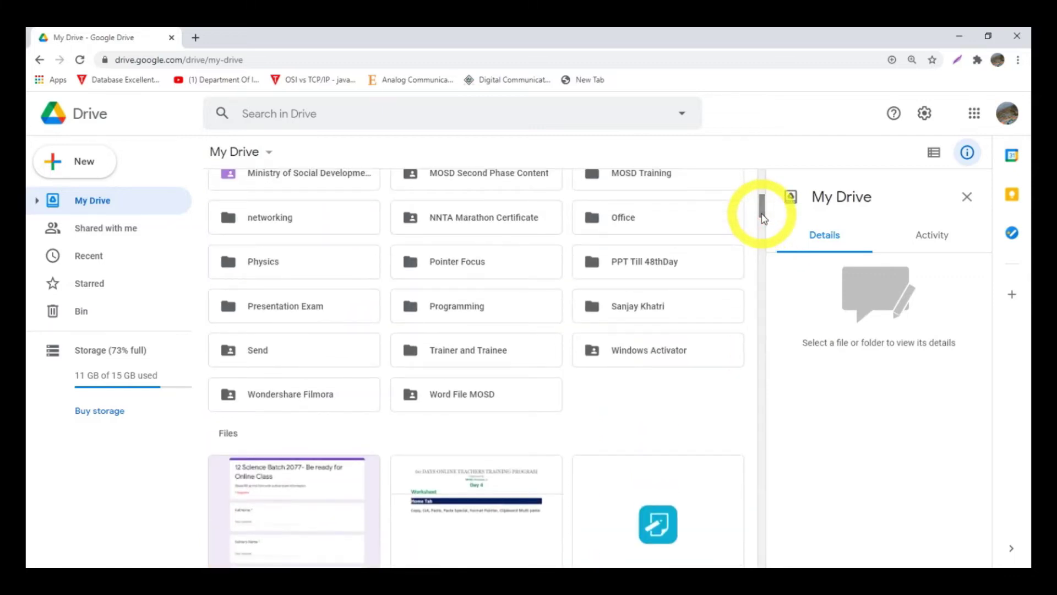
{"action": "right_click", "coordinate": [261, 394]}
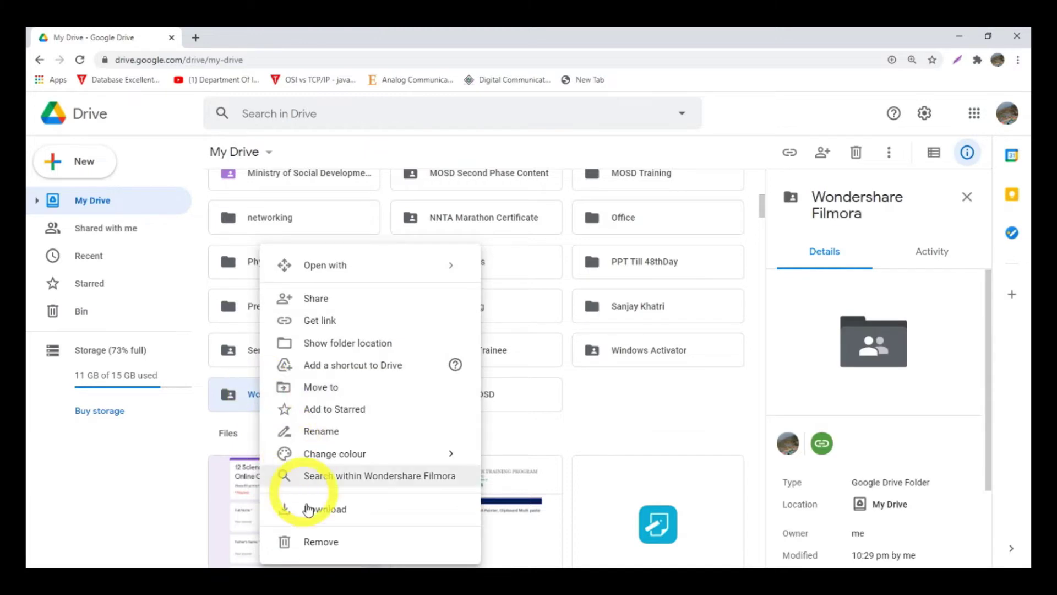
{"action": "left_click", "coordinate": [319, 513]}
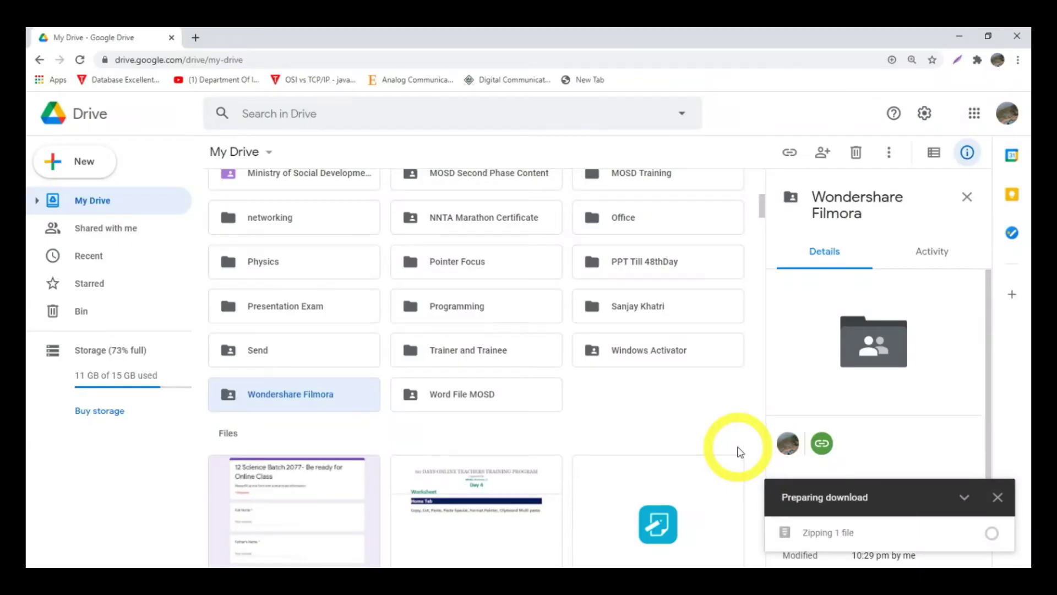
{"action": "mouse_move", "coordinate": [889, 532]}
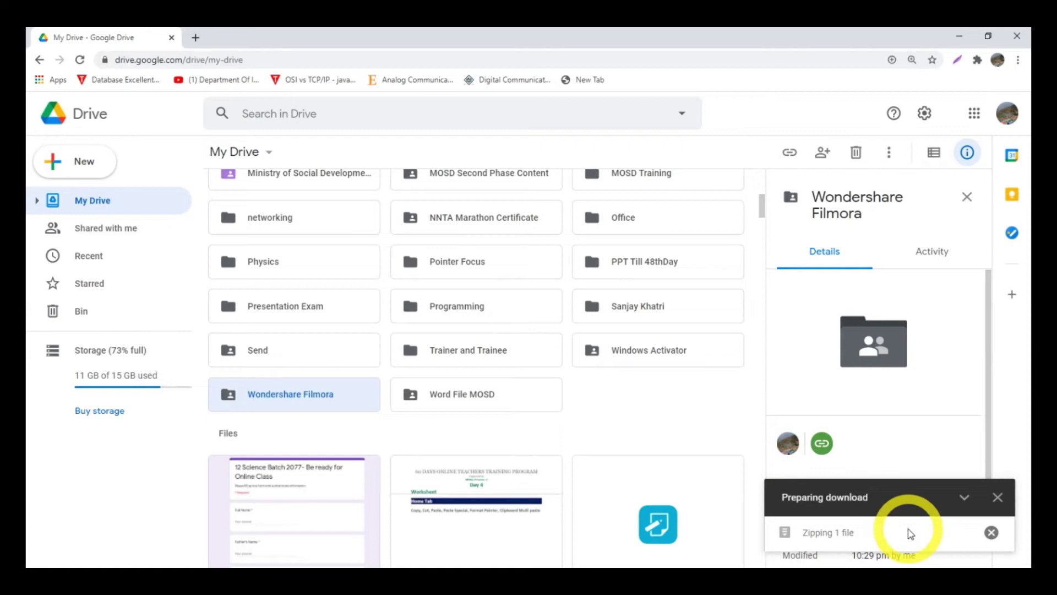
{"action": "mouse_move", "coordinate": [975, 524]}
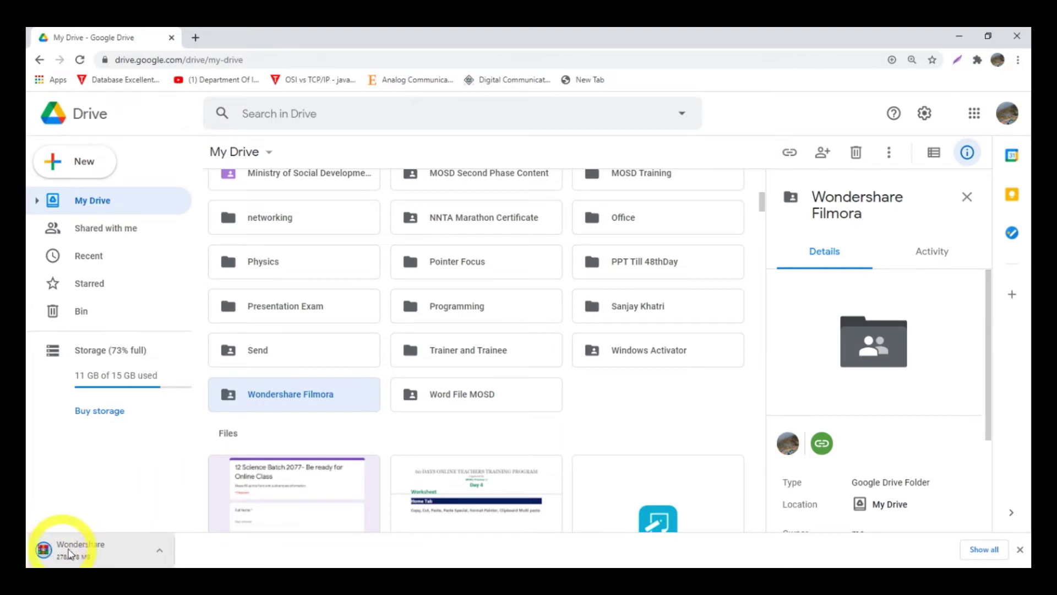
Show the downloaded Wondershare Filmora archive in its folder and extract it there.
{"action": "left_click", "coordinate": [160, 550]}
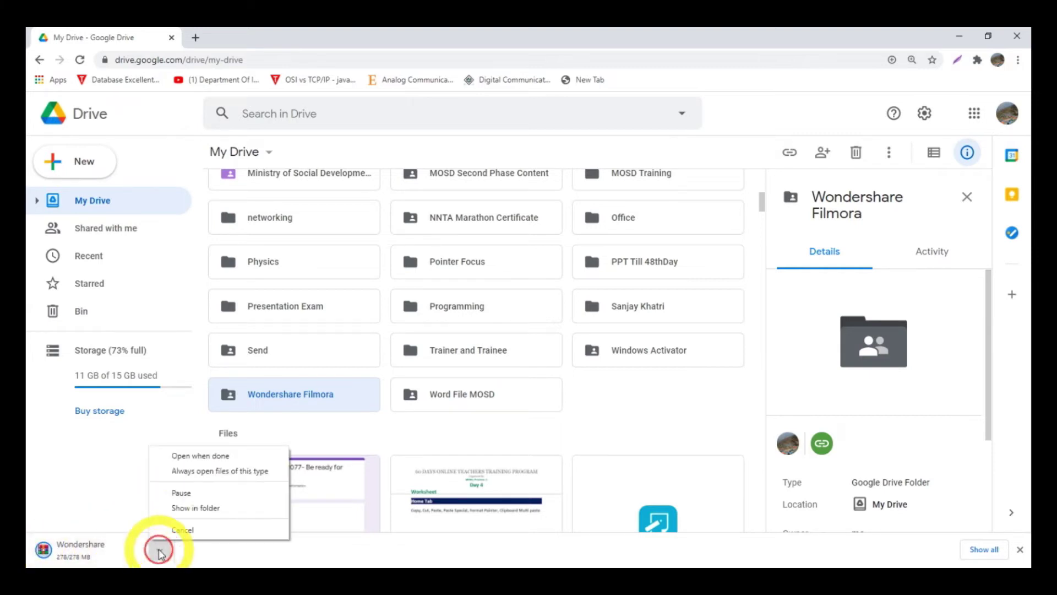
{"action": "left_click", "coordinate": [163, 507]}
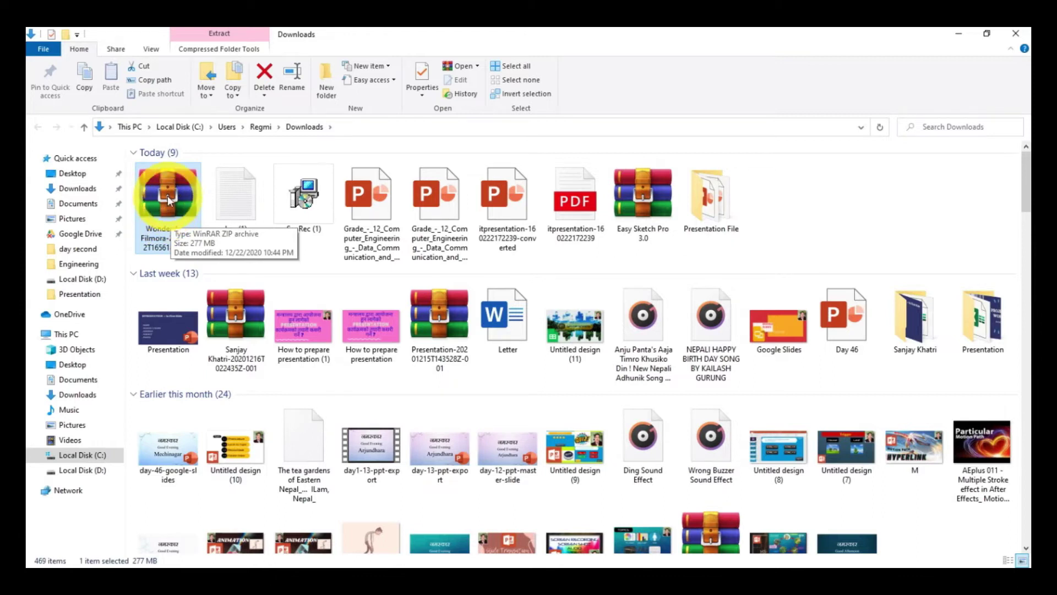
{"action": "right_click", "coordinate": [168, 198]}
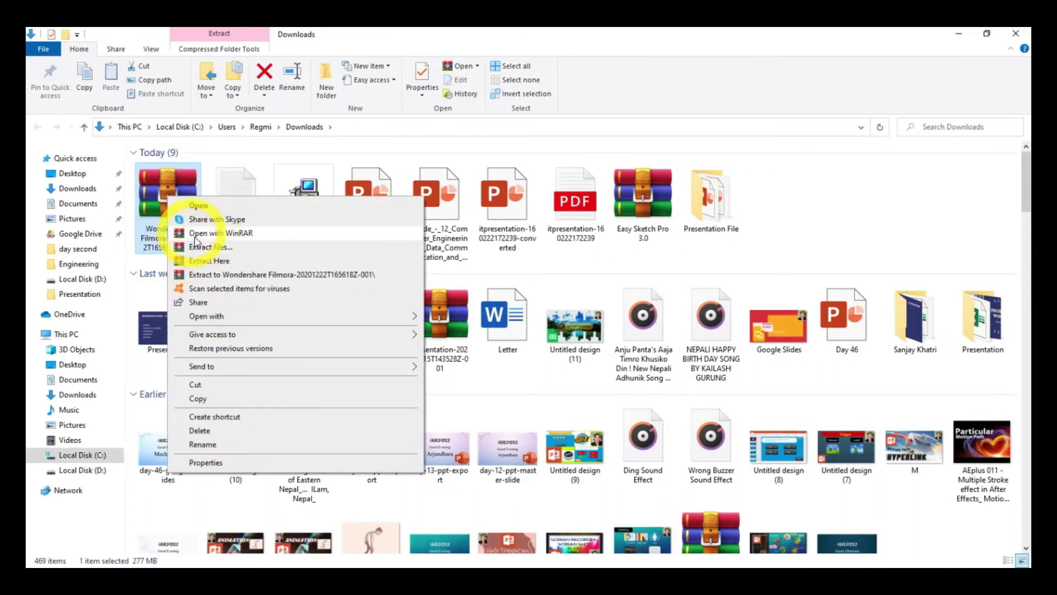
{"action": "left_click", "coordinate": [207, 265]}
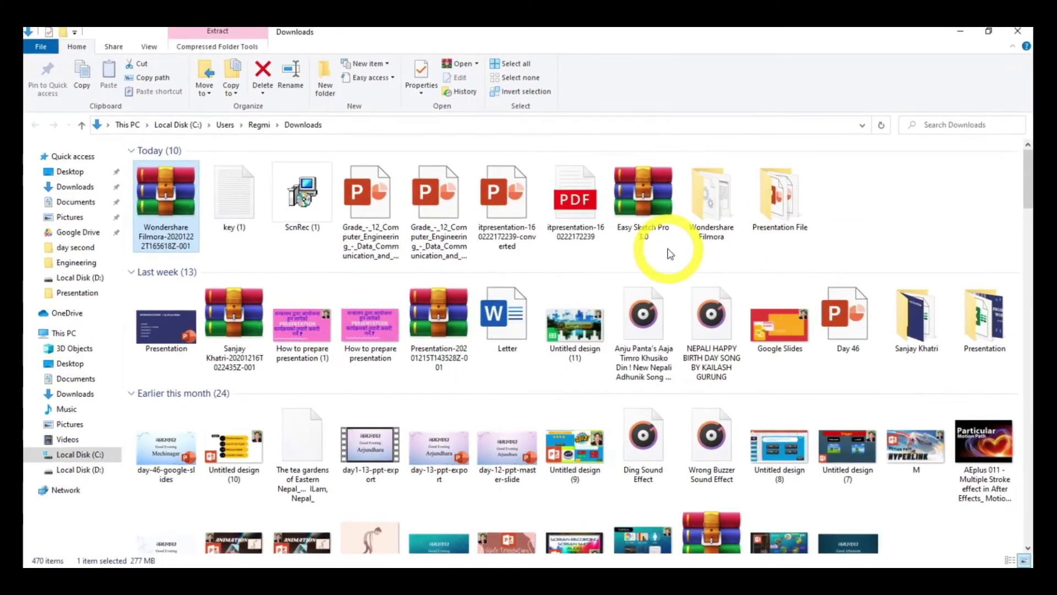
Run filmora_64bit_full846 from the extracted Wondershare Filmora folder and install it in English, accepting the license agreement.
{"action": "left_click", "coordinate": [719, 216]}
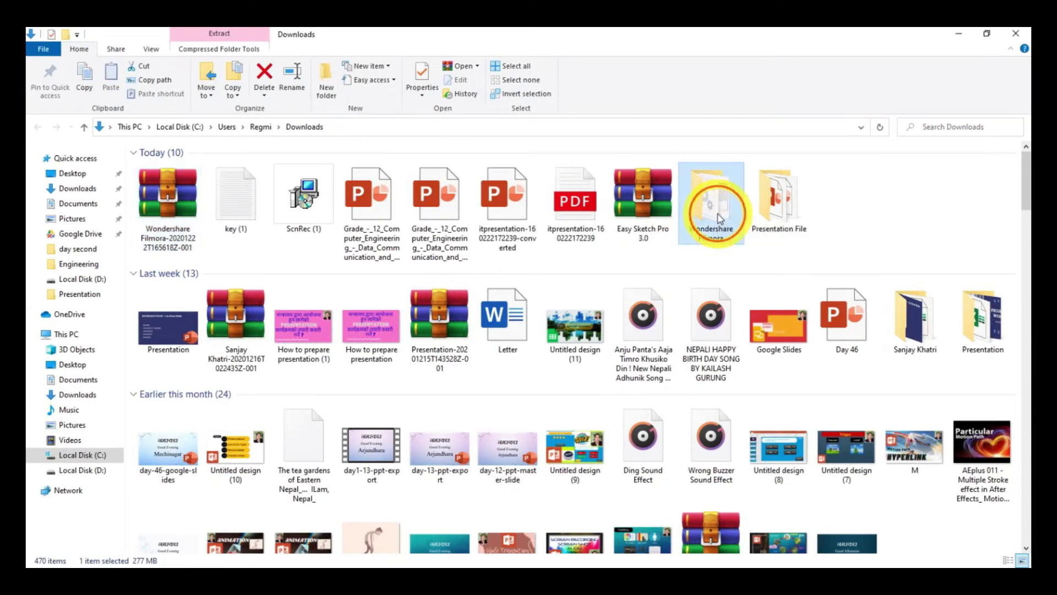
{"action": "double_click", "coordinate": [718, 216]}
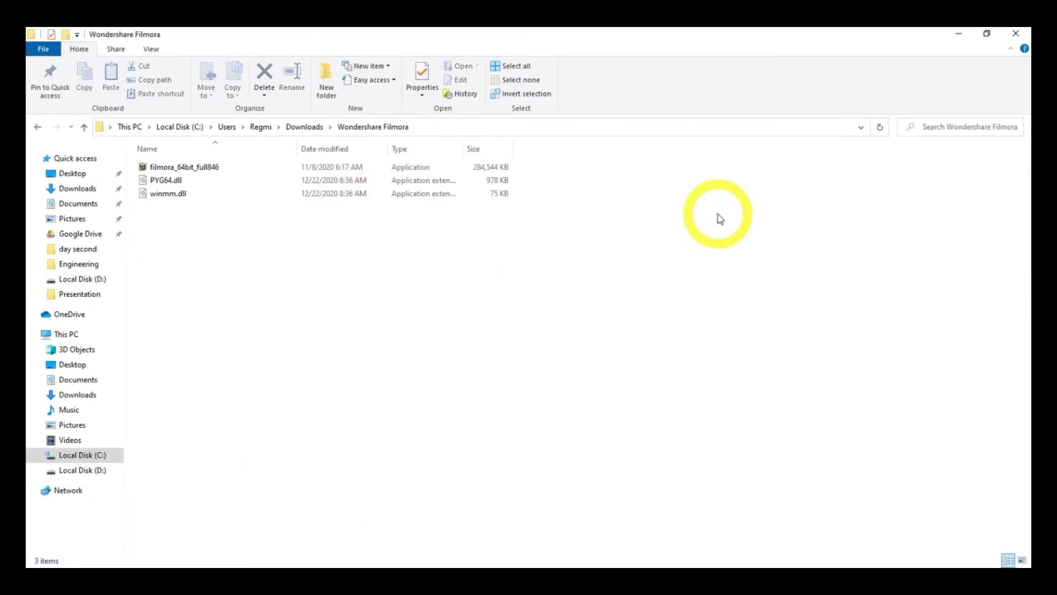
{"action": "double_click", "coordinate": [163, 170]}
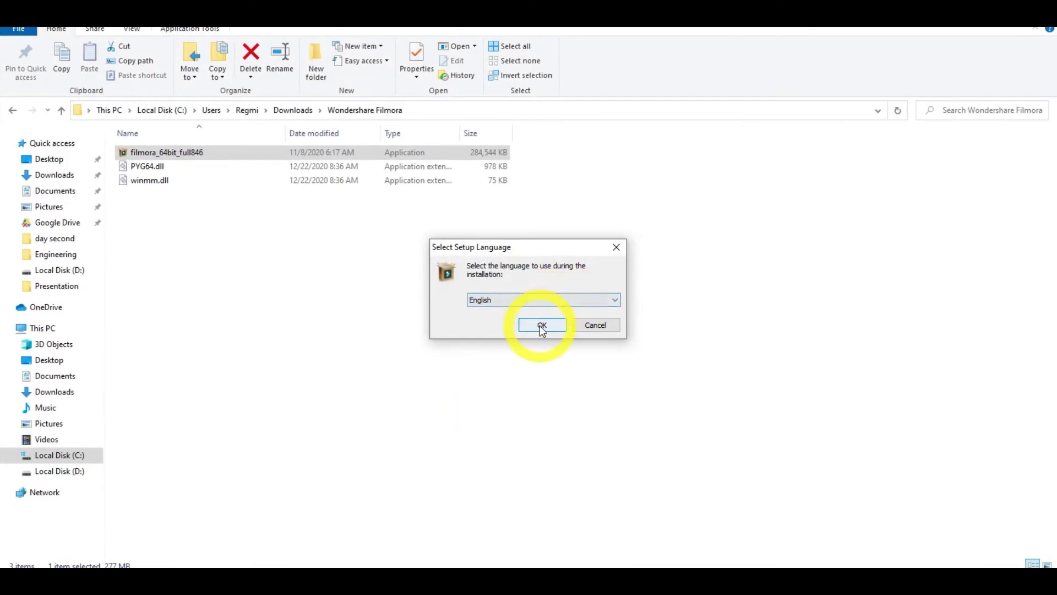
{"action": "left_click", "coordinate": [543, 326]}
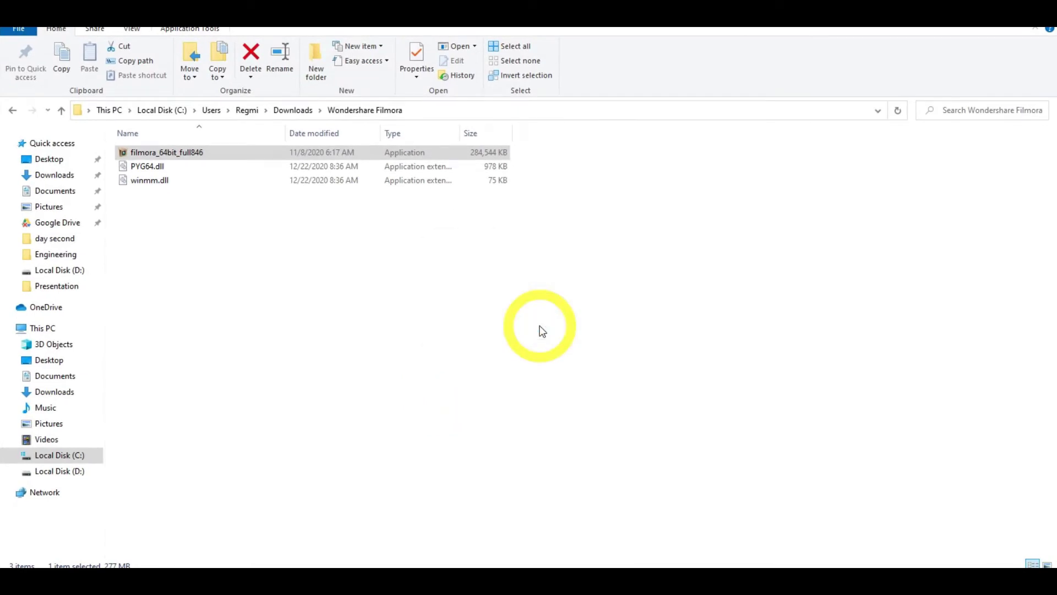
{"action": "left_click", "coordinate": [459, 378]}
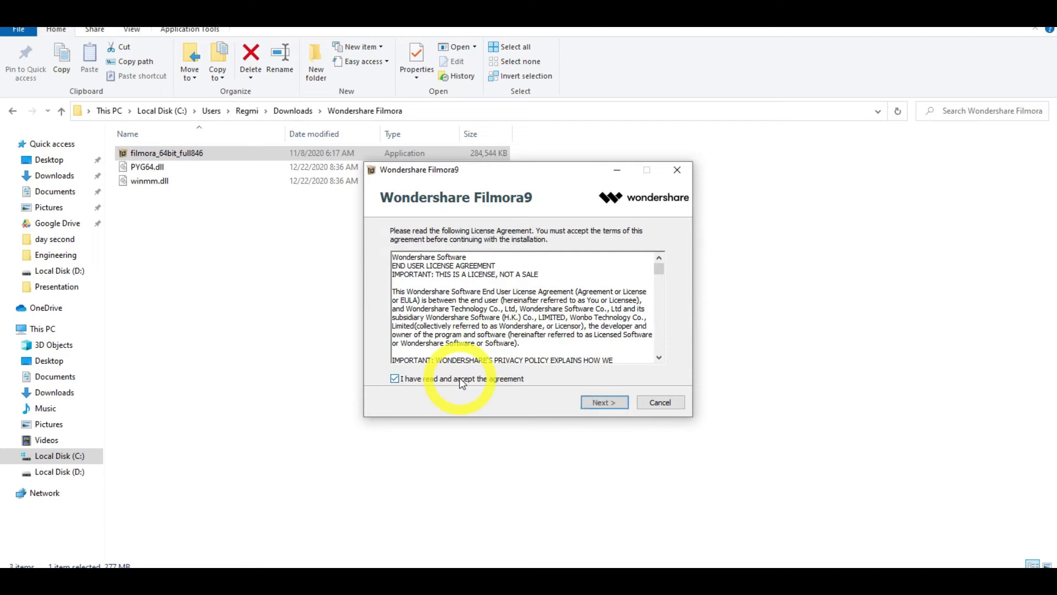
{"action": "left_click", "coordinate": [612, 402]}
{"action": "left_click", "coordinate": [610, 401]}
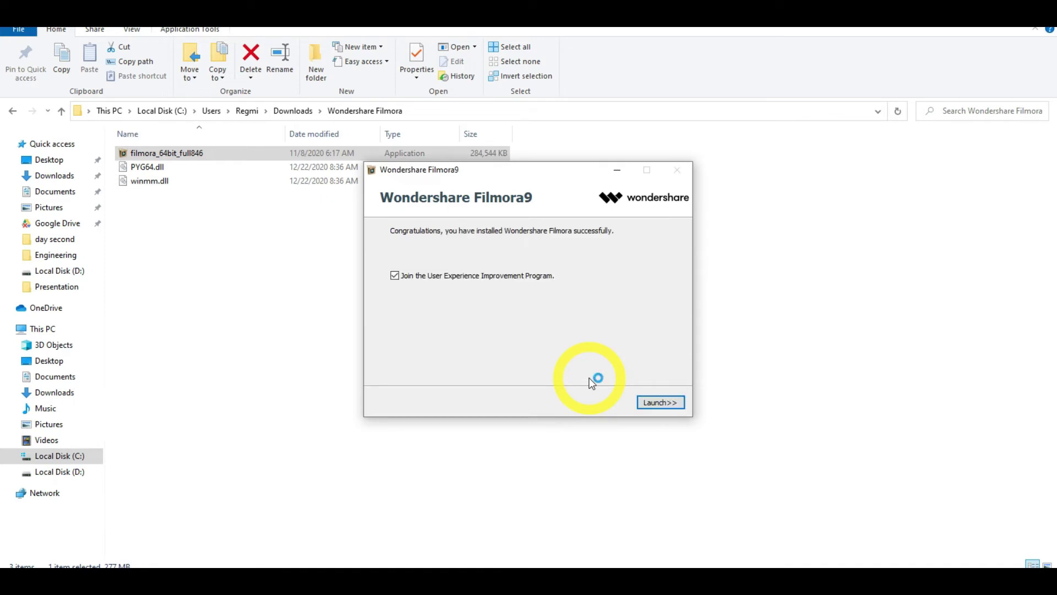
Close the installation thank-you page, minimize the browser and launch Filmora9 from the finished installer.
{"action": "key", "text": "Return"}
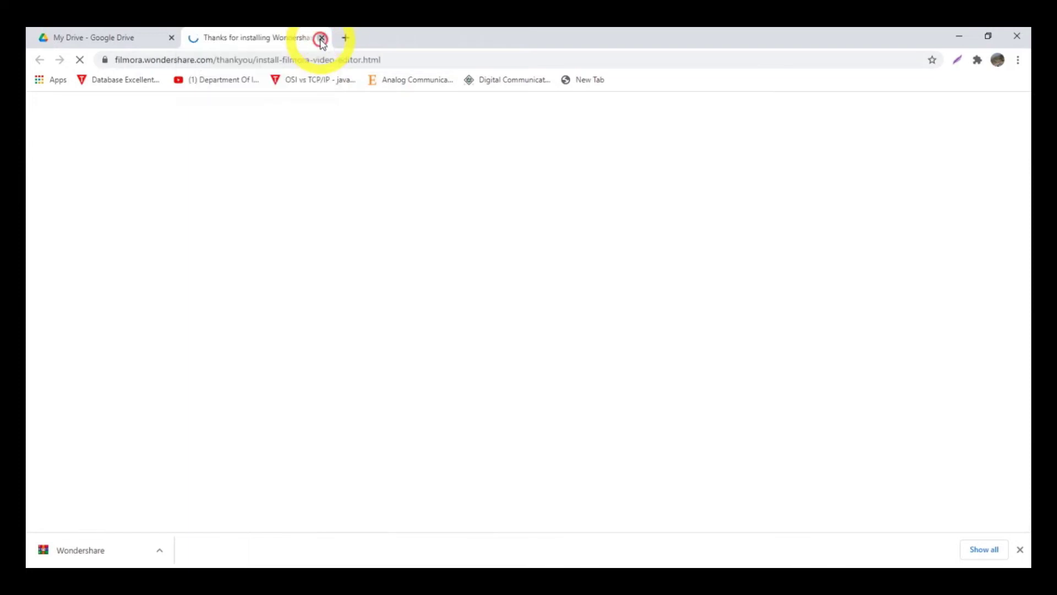
{"action": "left_click", "coordinate": [322, 38]}
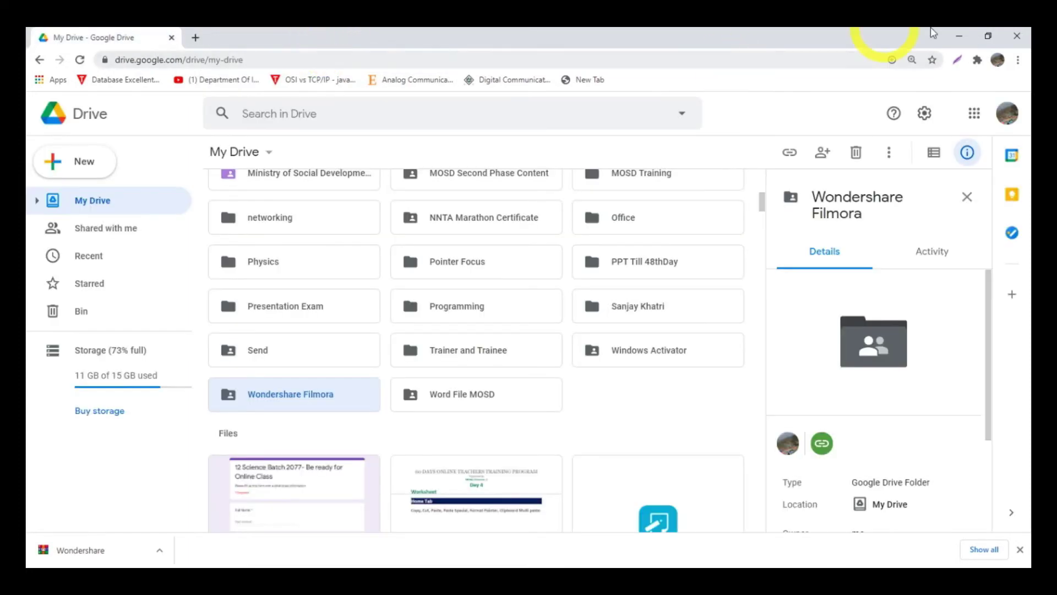
{"action": "left_click", "coordinate": [961, 35]}
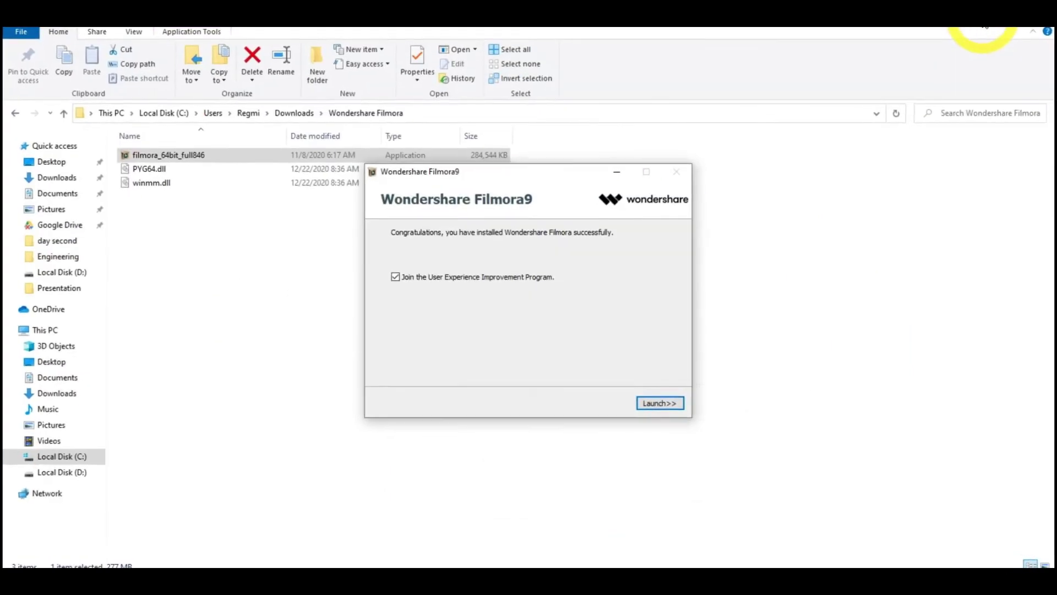
{"action": "left_click", "coordinate": [661, 403]}
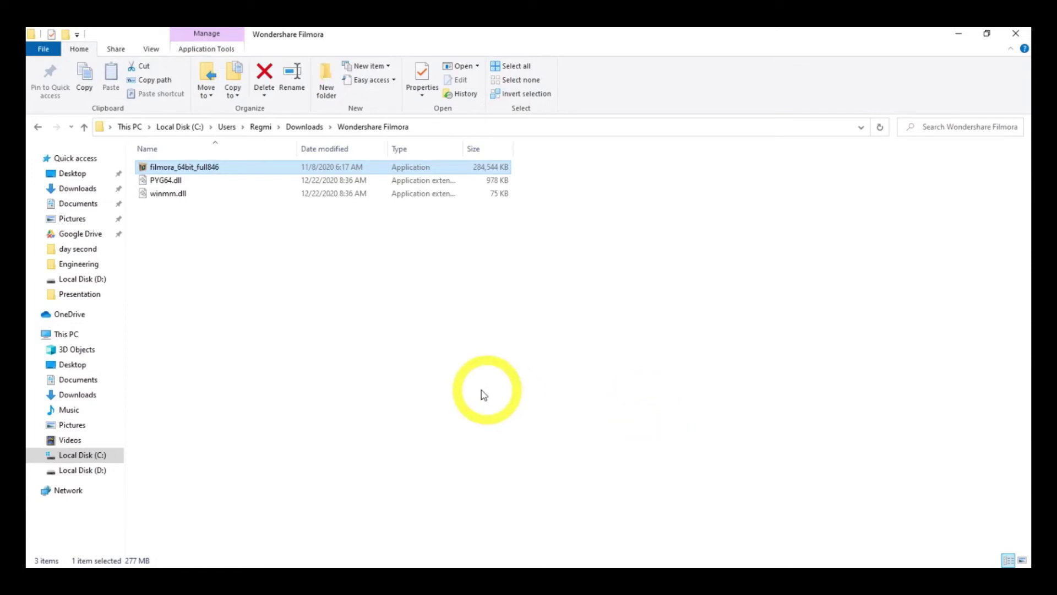
Copy PYG64.dll and winmm.dll from the extracted Wondershare Filmora folder.
{"action": "left_click", "coordinate": [160, 193]}
{"action": "left_click", "coordinate": [163, 182], "text": "ctrl"}
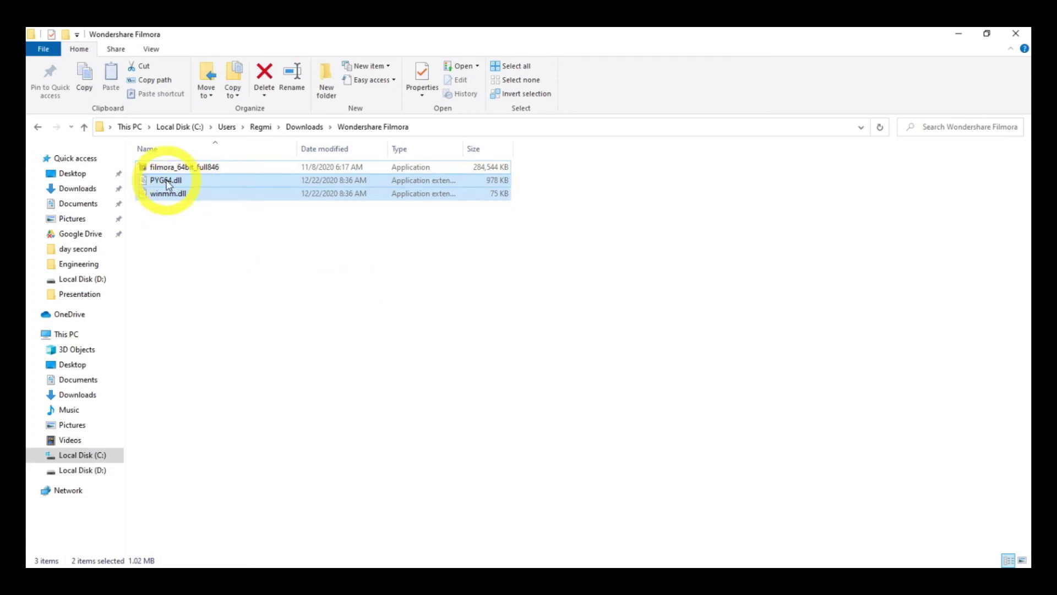
{"action": "right_click", "coordinate": [165, 180]}
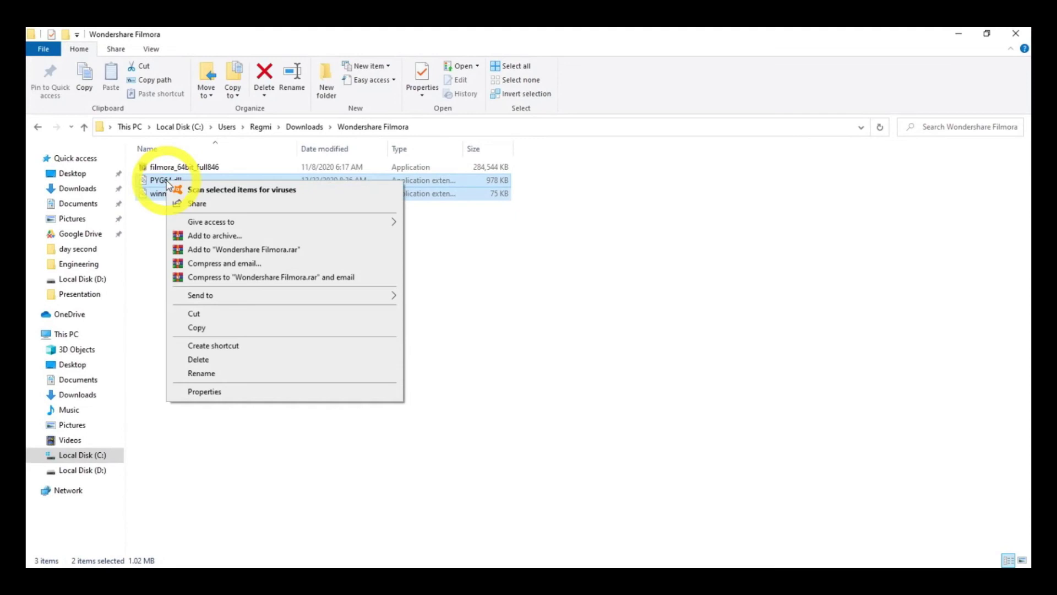
{"action": "left_click", "coordinate": [198, 328]}
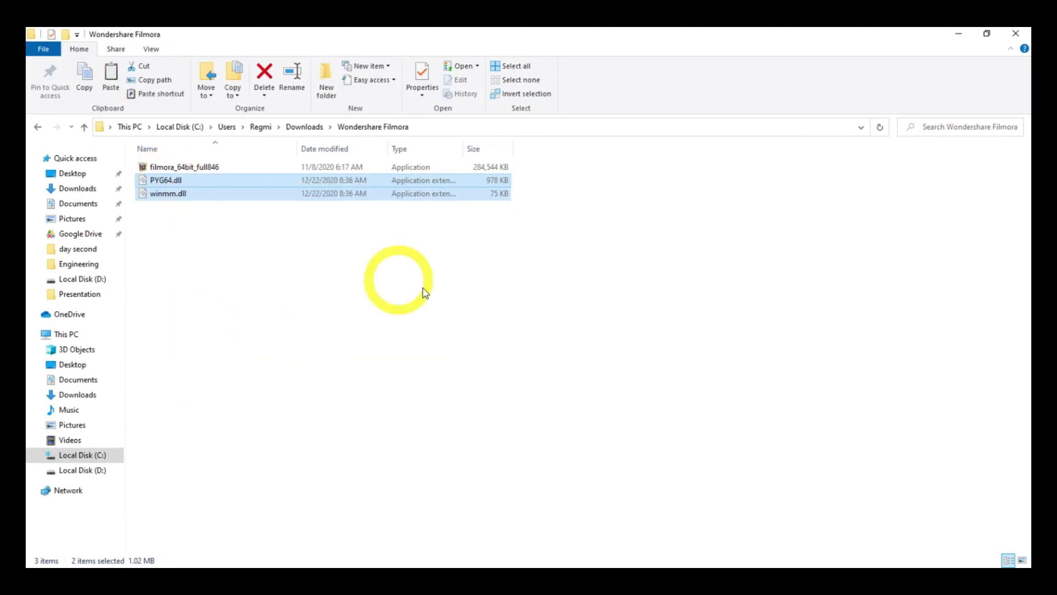
{"action": "left_click_drag", "start_coordinate": [236, 181], "coordinate": [385, 280]}
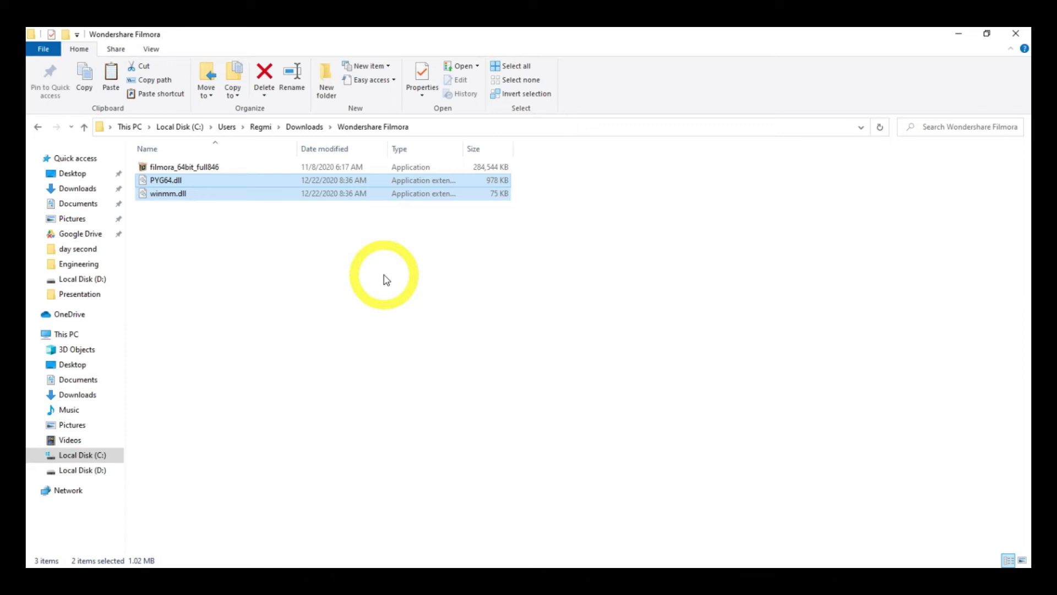
Minimize the folder window and dismiss Filmora9's hardware requirements warning and Live Update window.
{"action": "left_click", "coordinate": [959, 34]}
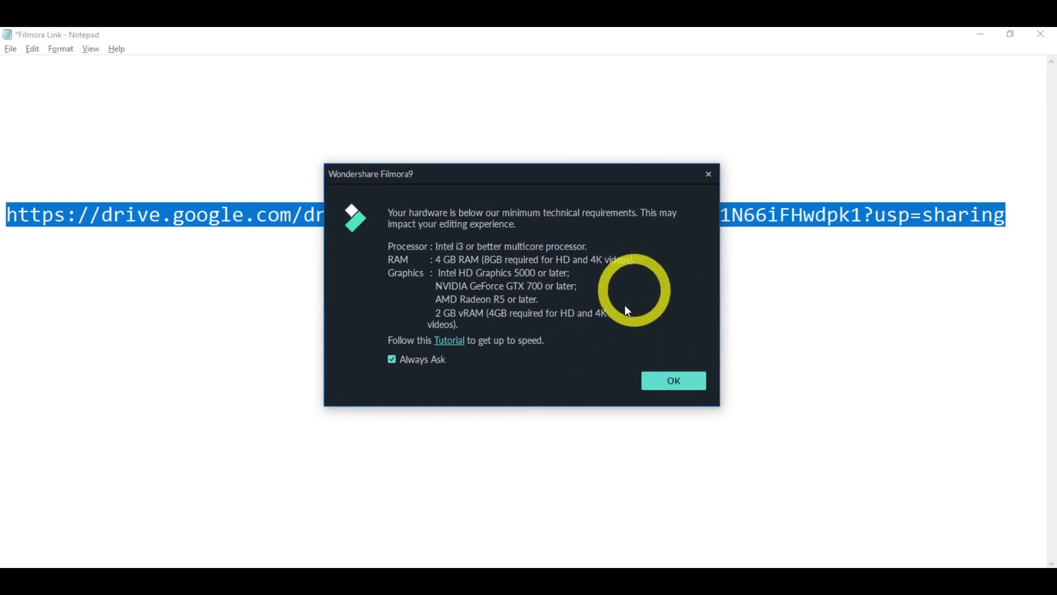
{"action": "left_click", "coordinate": [683, 390]}
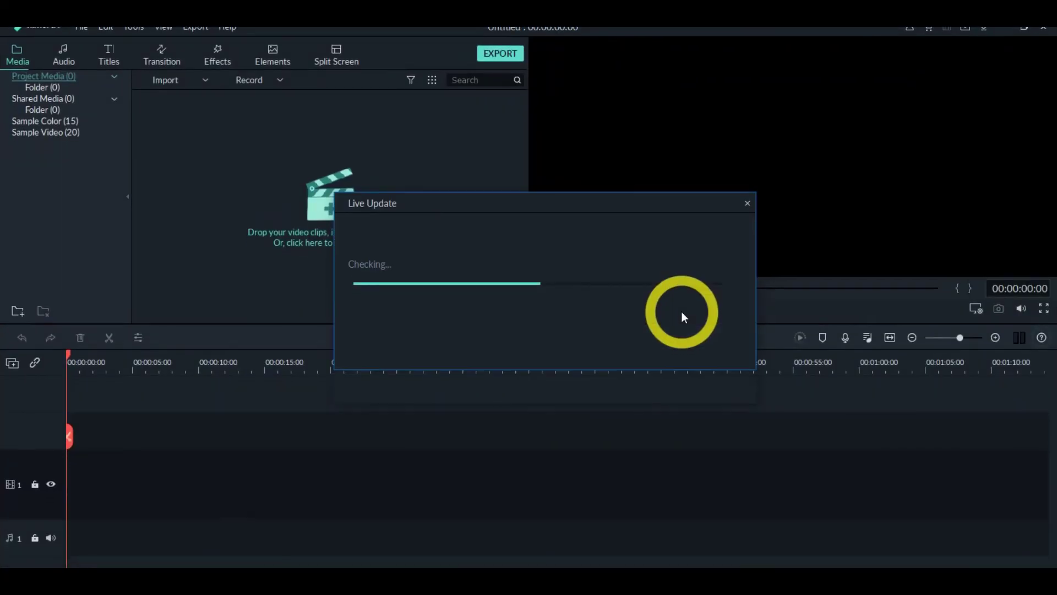
{"action": "left_click", "coordinate": [688, 387]}
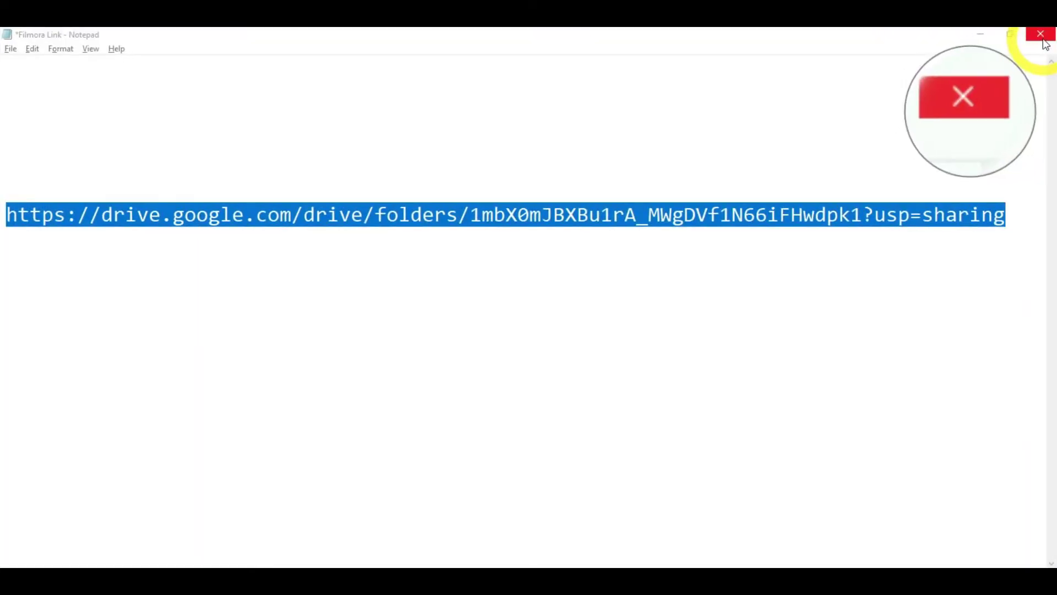
Close the Filmora Link text file in Notepad and save its changes.
{"action": "left_click", "coordinate": [1042, 39]}
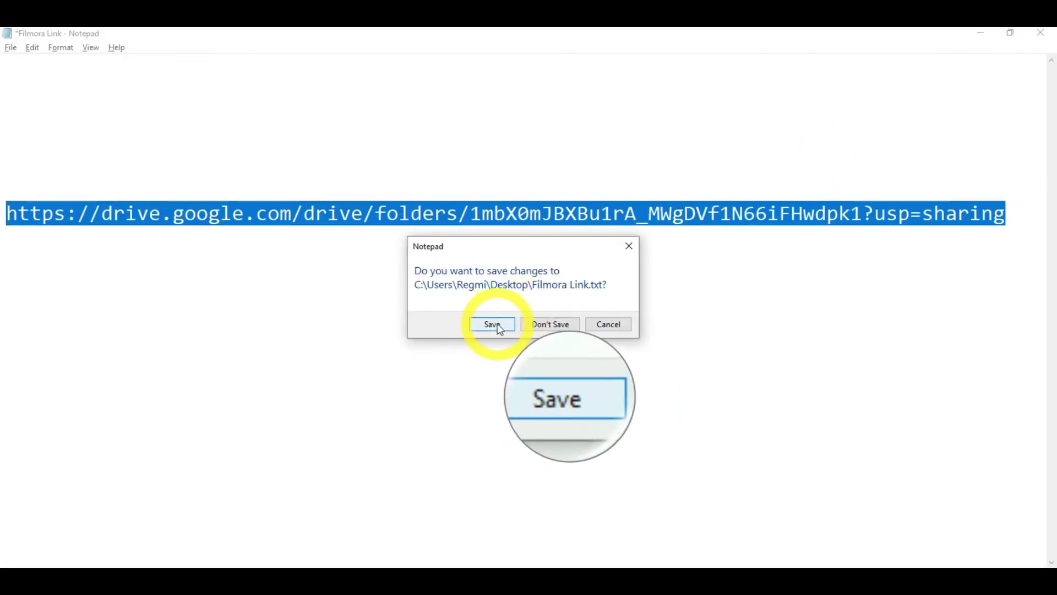
{"action": "left_click", "coordinate": [500, 329]}
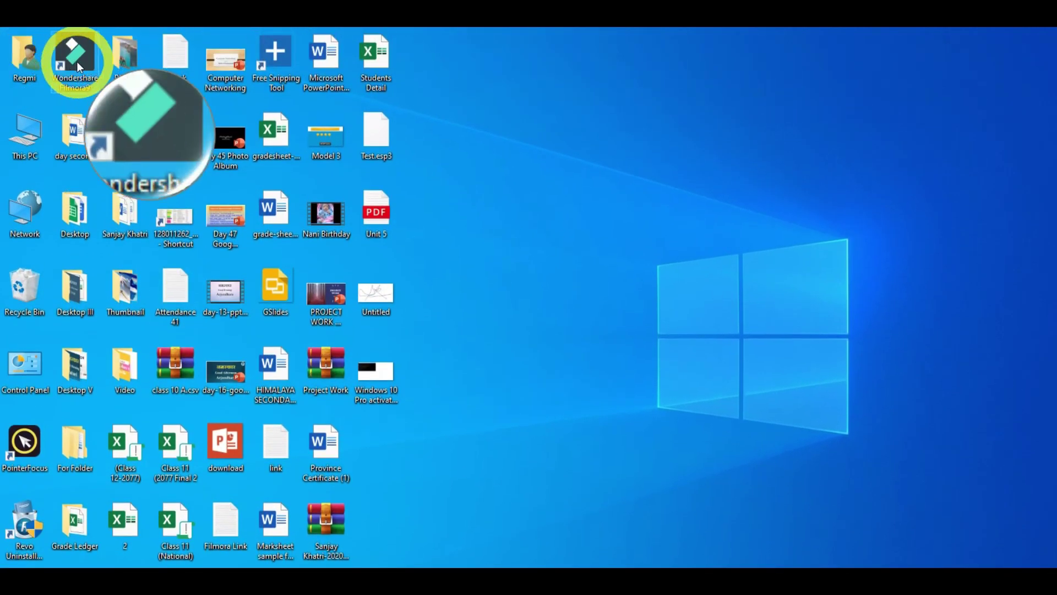
{"action": "key", "text": "F12"}
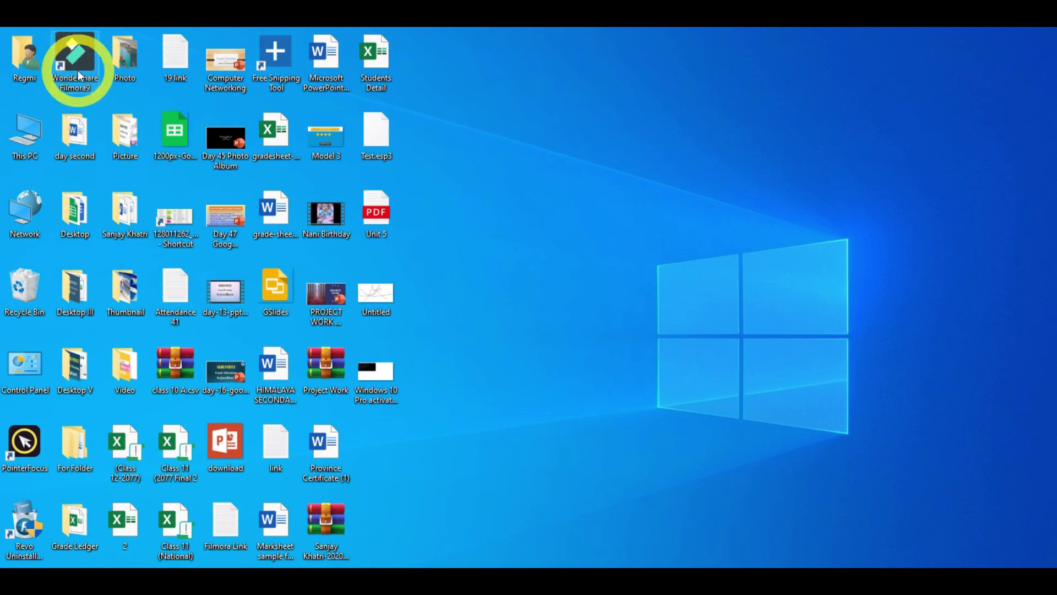
{"action": "key", "text": "F10"}
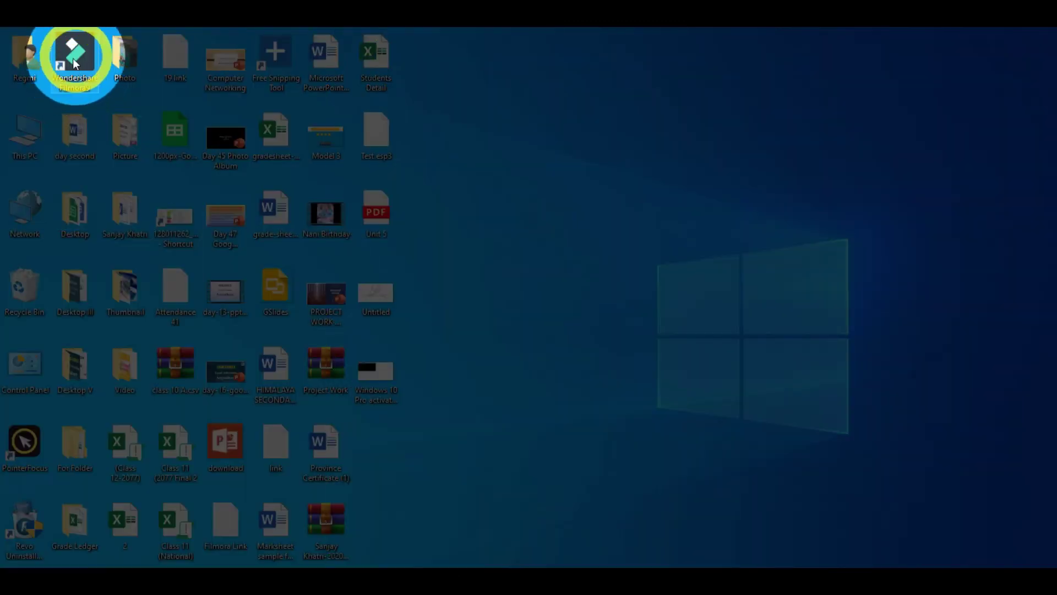
{"action": "key", "text": "F10"}
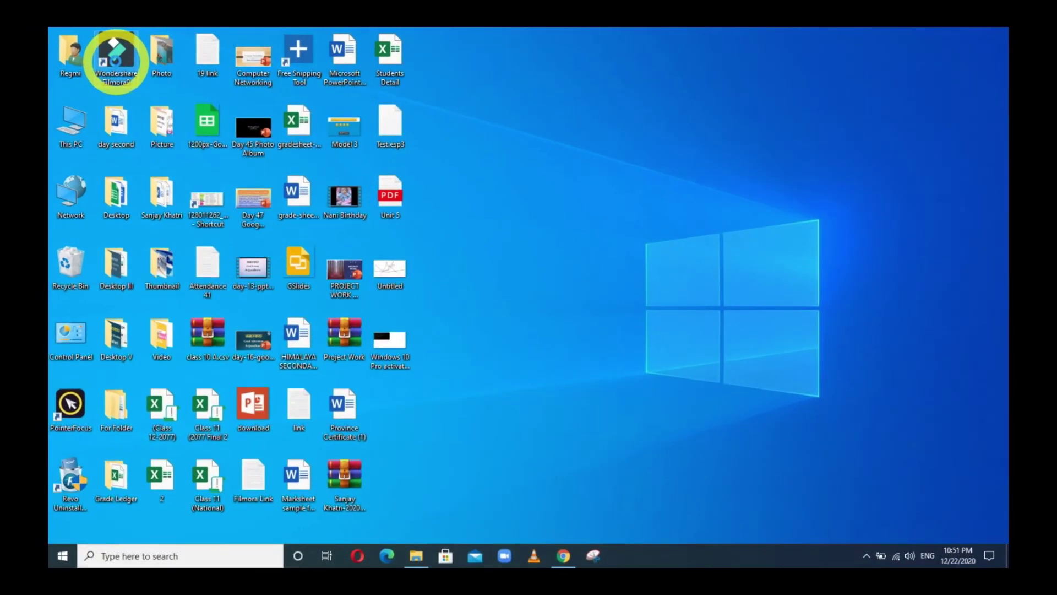
Open the file location of the desktop's Wondershare Filmora9 shortcut, paste PYG64.dll and winmm.dll into that folder, and close it.
{"action": "right_click", "coordinate": [117, 63]}
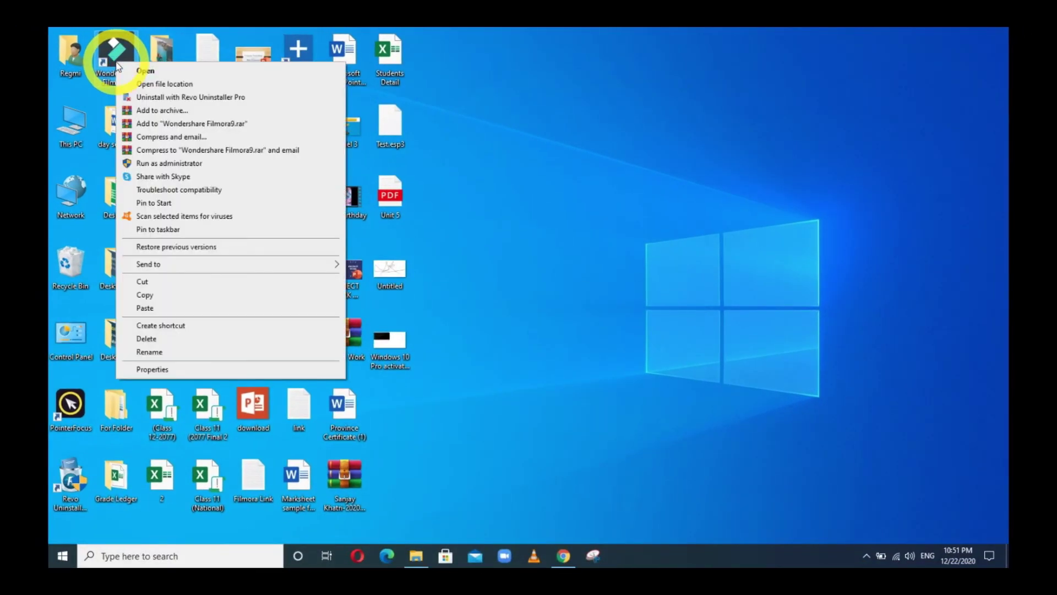
{"action": "left_click", "coordinate": [157, 85]}
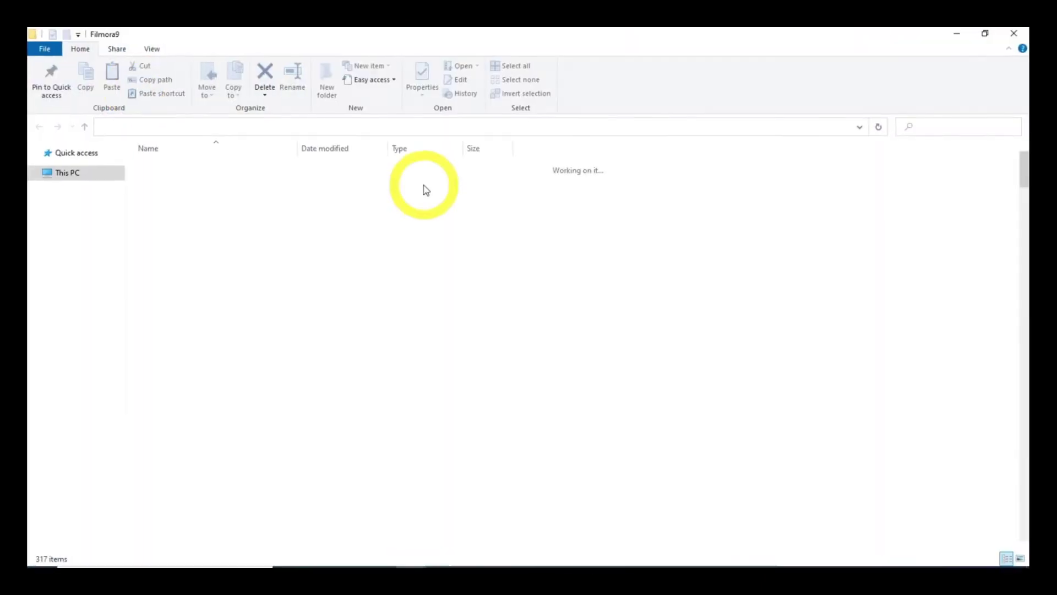
{"action": "right_click", "coordinate": [666, 309]}
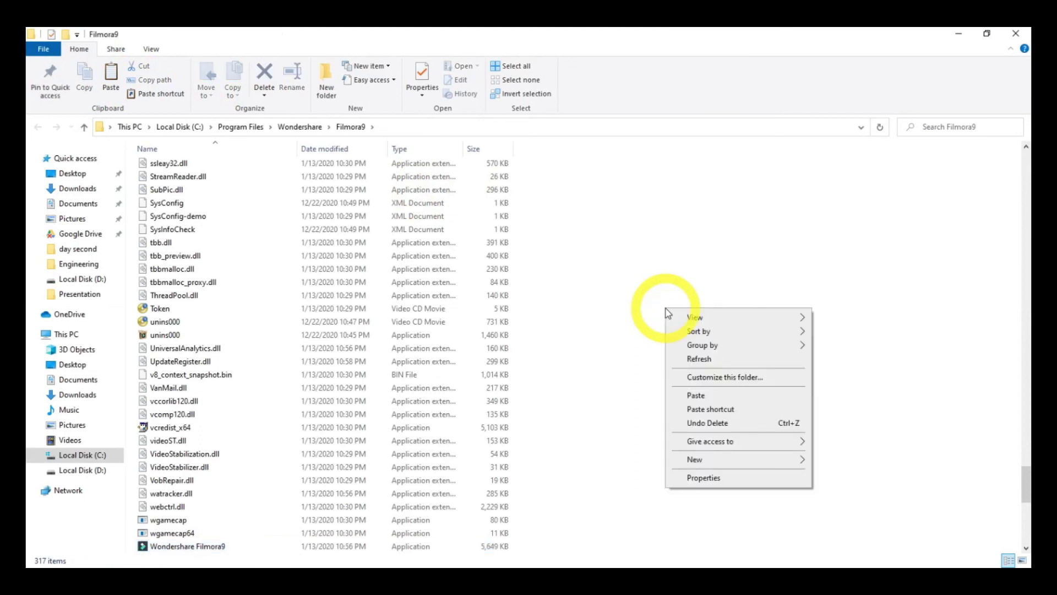
{"action": "left_click", "coordinate": [698, 395]}
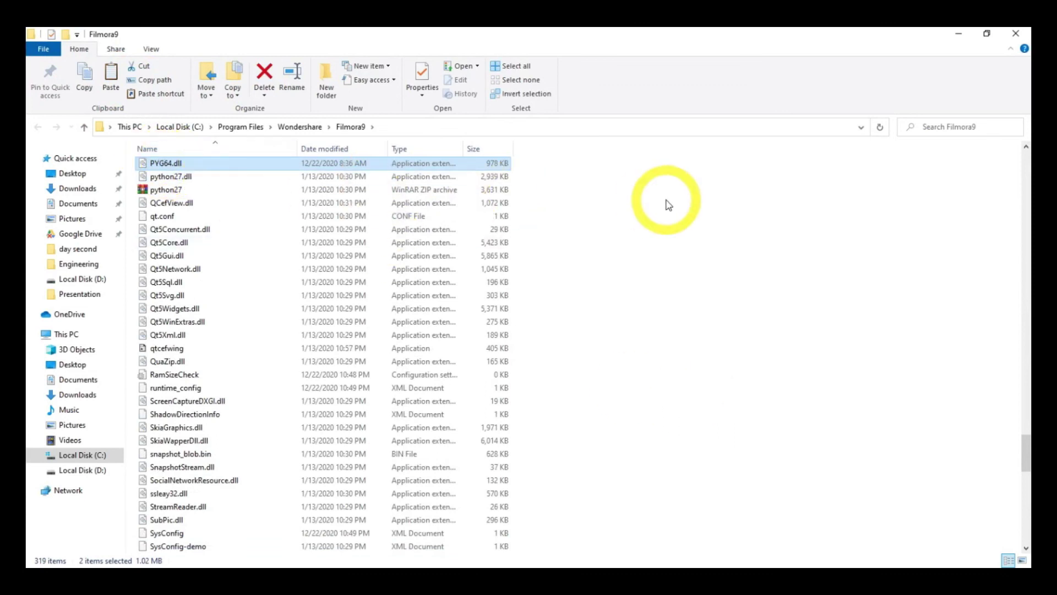
{"action": "left_click_drag", "start_coordinate": [1027, 452], "coordinate": [1027, 448]}
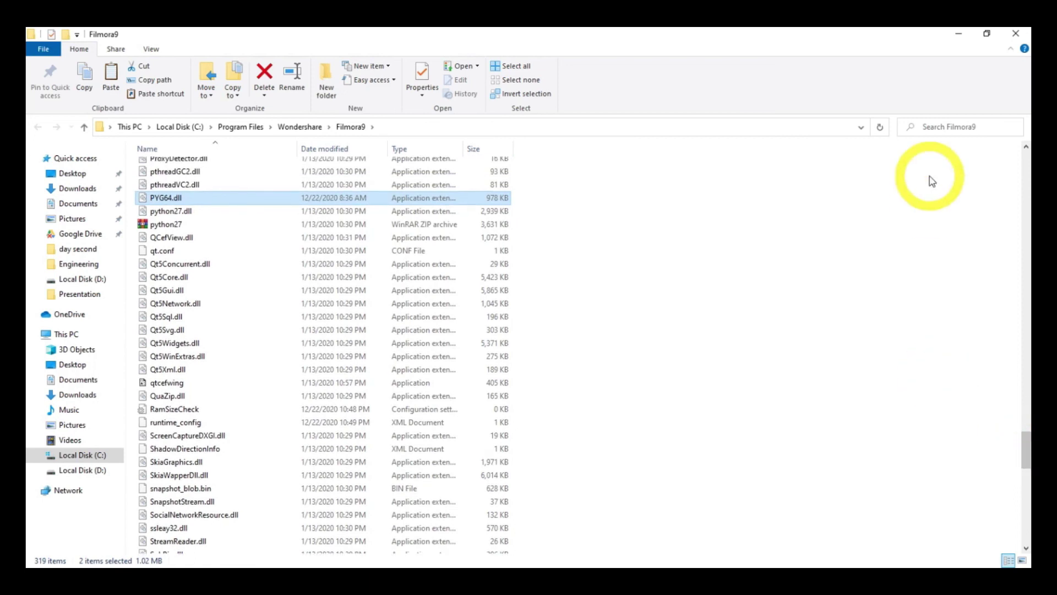
{"action": "left_click", "coordinate": [1016, 33]}
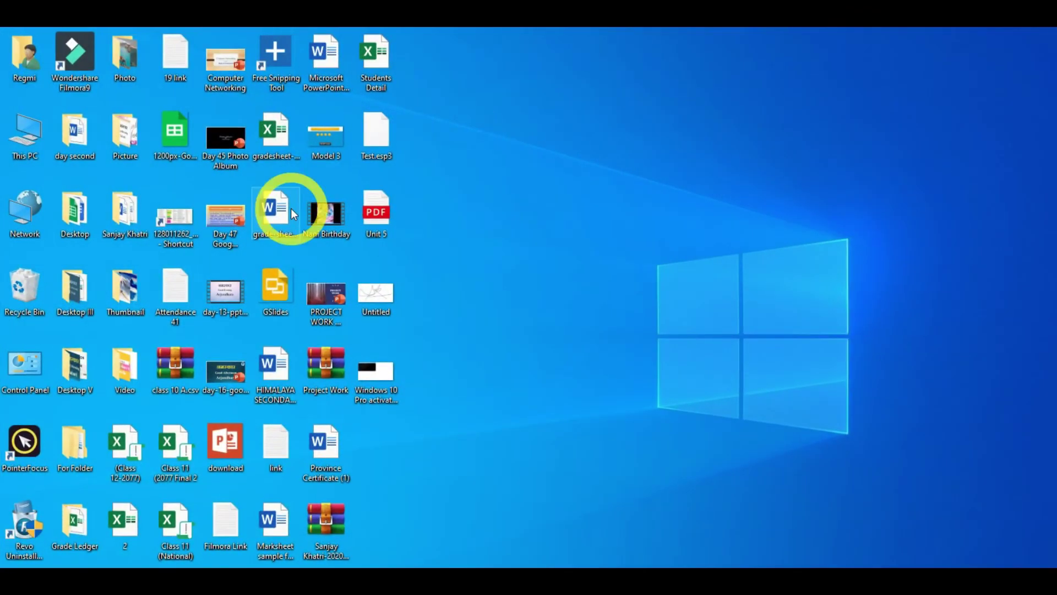
Launch Wondershare Filmora9 from the desktop and dismiss the hardware requirements warning with Always Ask turned off.
{"action": "double_click", "coordinate": [84, 76]}
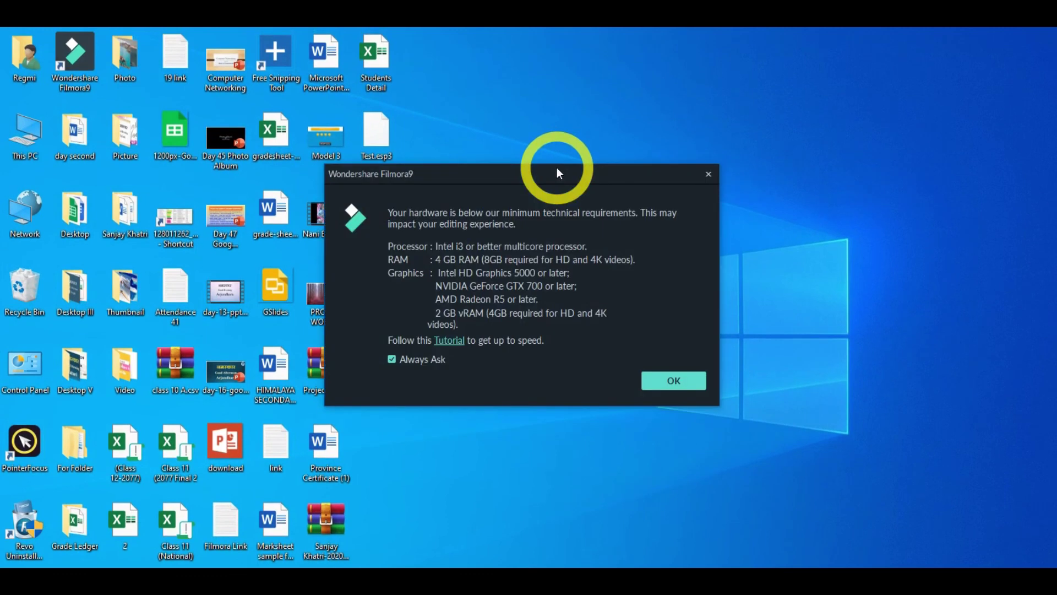
{"action": "left_click", "coordinate": [391, 305]}
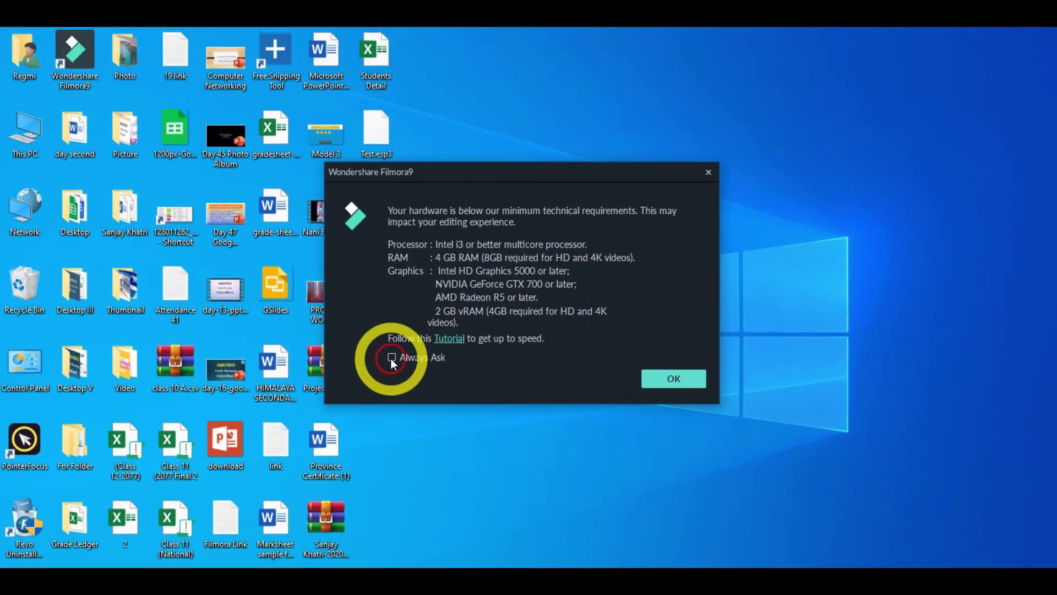
{"action": "left_click", "coordinate": [671, 327]}
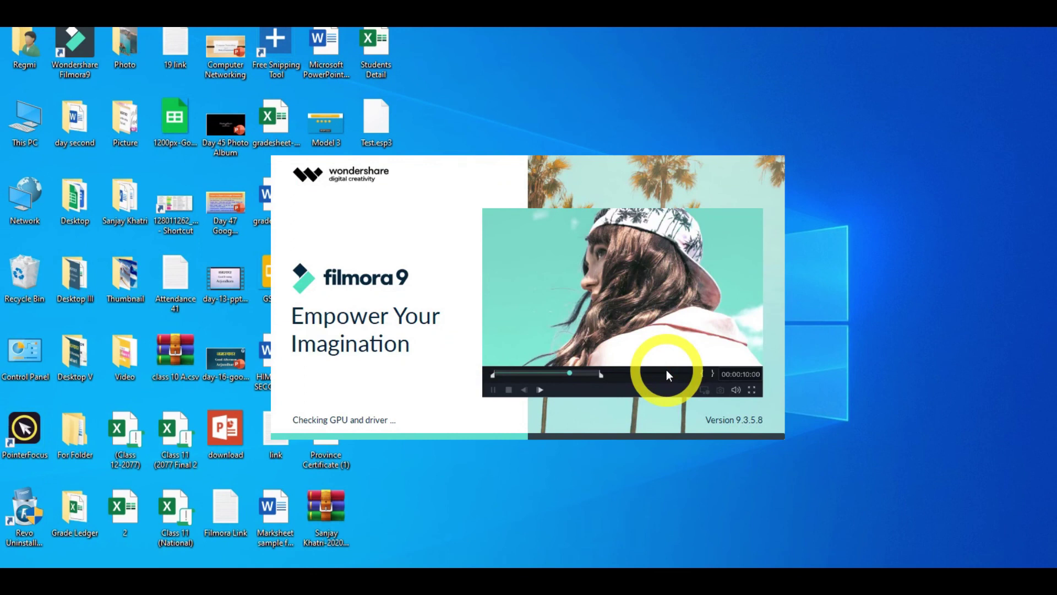